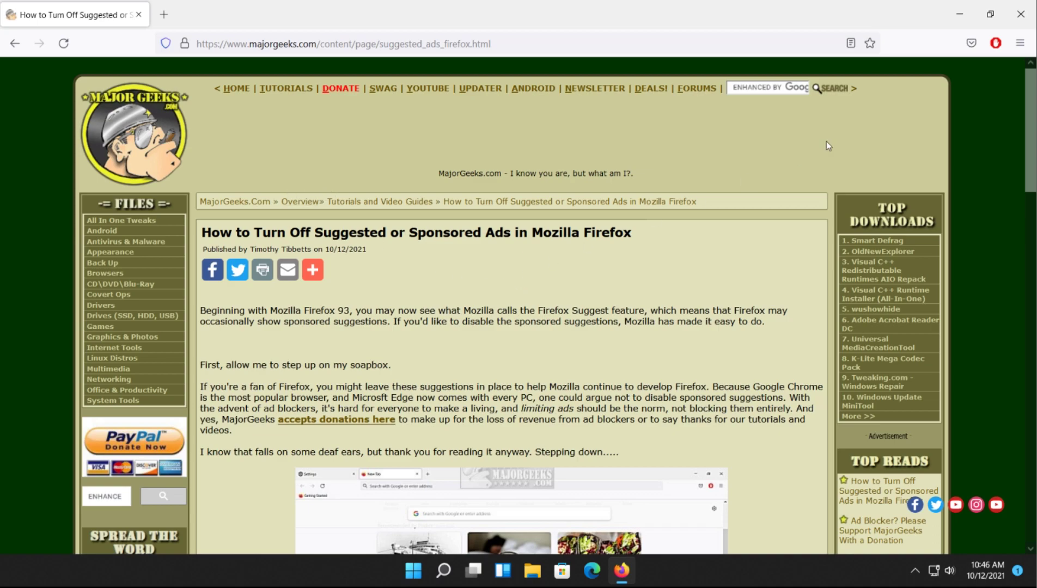
Check the Firefox version from the Help menu, then close the version window.
{"action": "left_click", "coordinate": [1021, 45]}
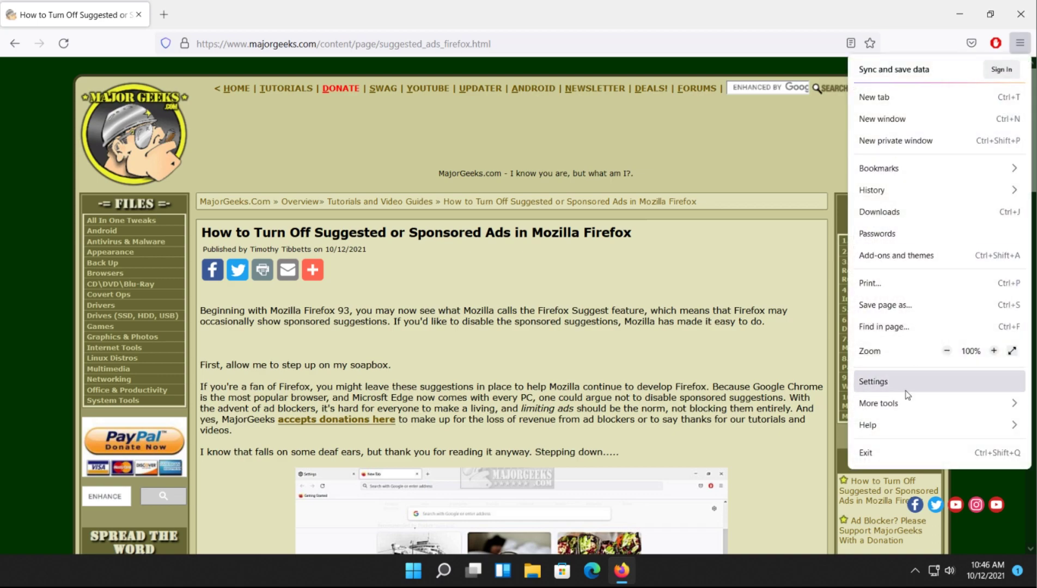
{"action": "left_click", "coordinate": [896, 429]}
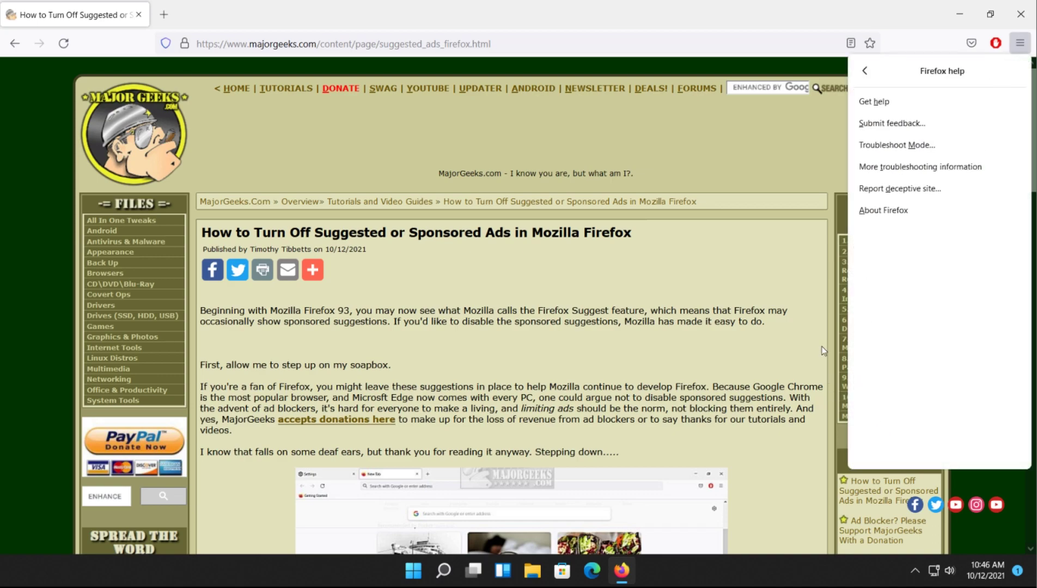
{"action": "left_click", "coordinate": [867, 209]}
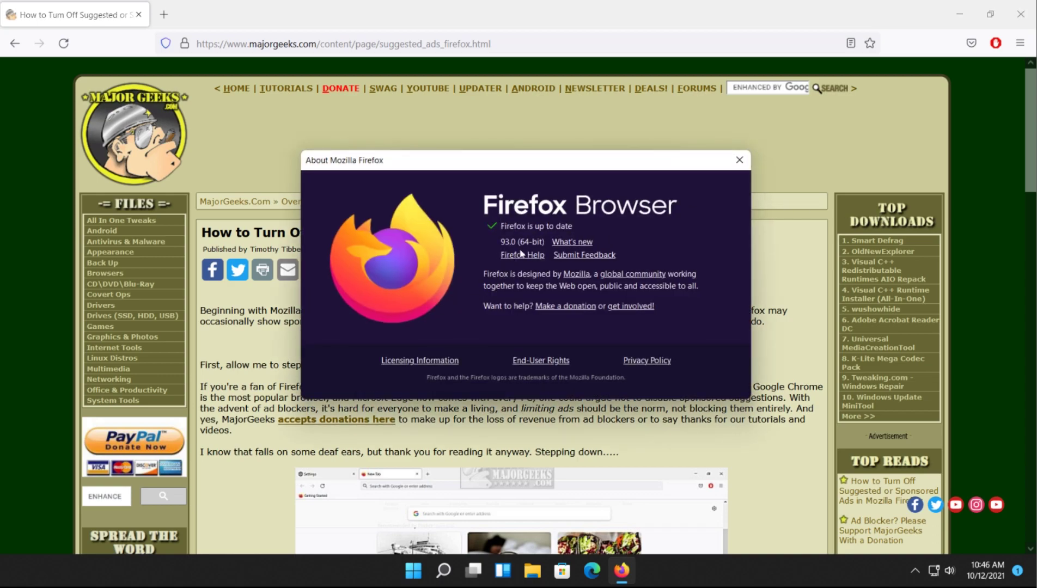
{"action": "left_click", "coordinate": [737, 160]}
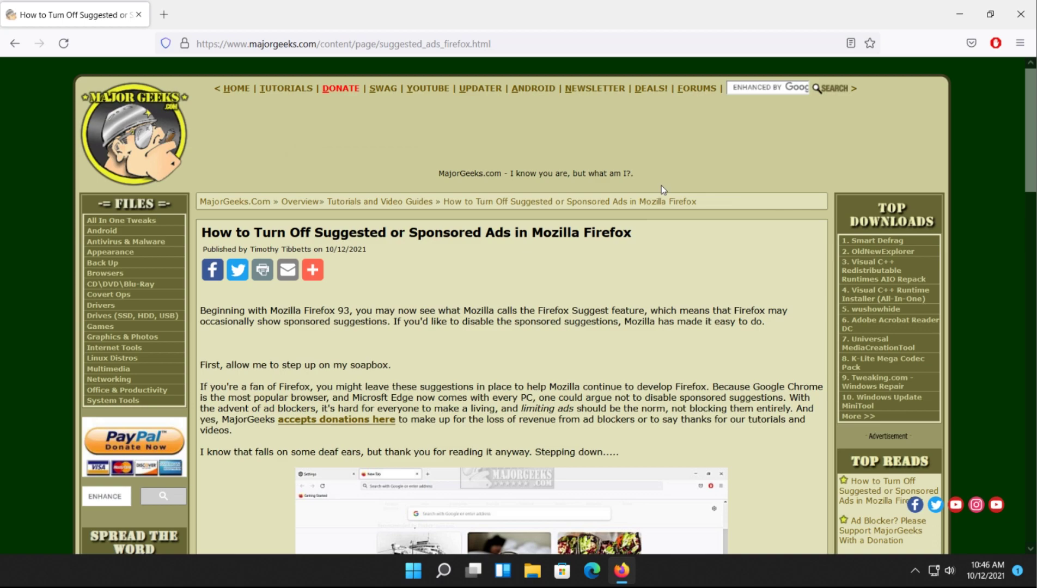
{"action": "scroll", "coordinate": [535, 201], "scroll_direction": "down", "scroll_amount": 3}
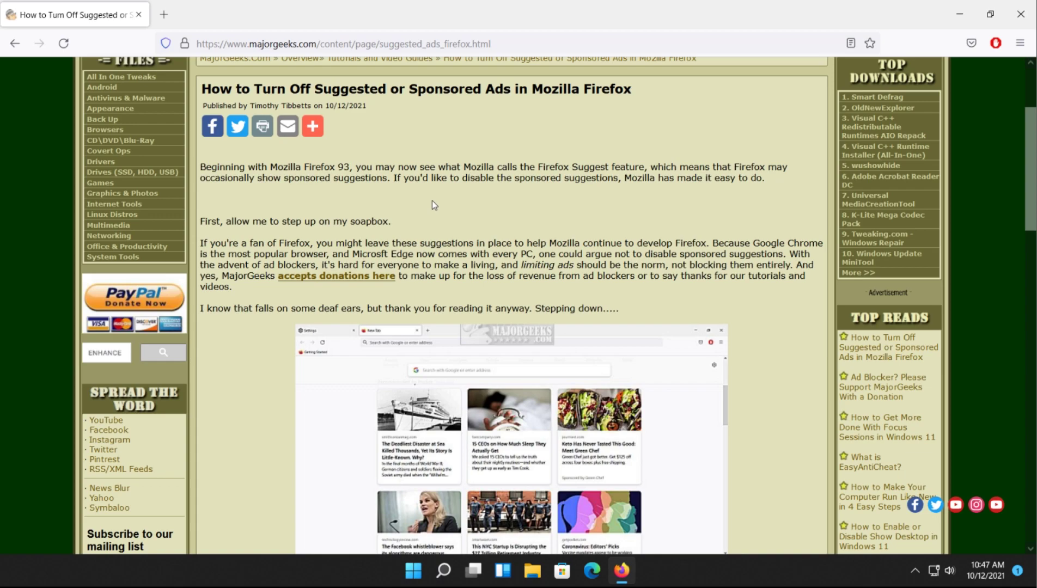
{"action": "scroll", "coordinate": [432, 204], "scroll_direction": "down", "scroll_amount": 2}
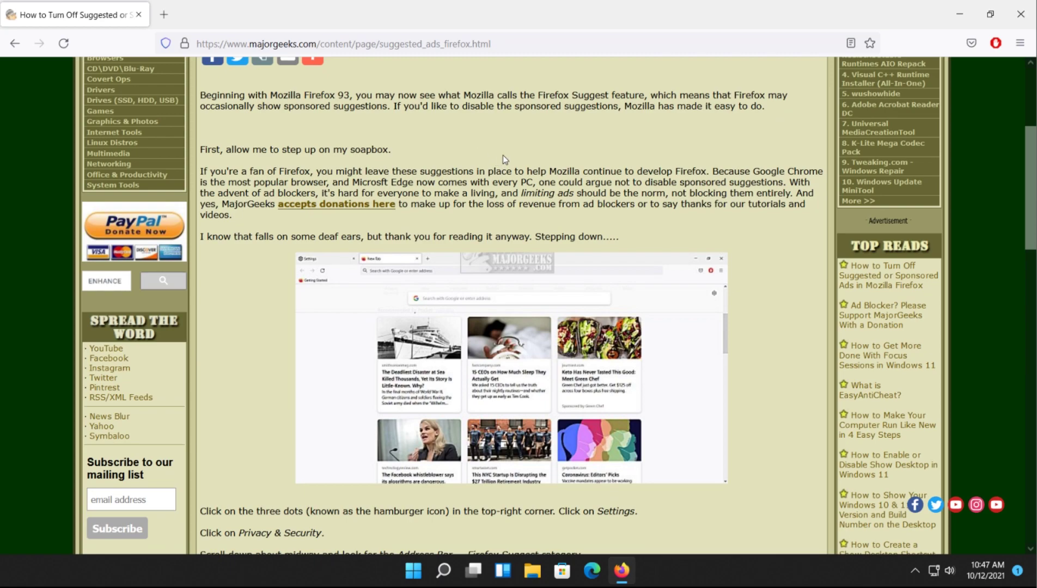
{"action": "scroll", "coordinate": [386, 182], "scroll_direction": "down", "scroll_amount": 4}
{"action": "scroll", "coordinate": [255, 215], "scroll_direction": "down", "scroll_amount": 2}
{"action": "scroll", "coordinate": [255, 214], "scroll_direction": "down", "scroll_amount": 3}
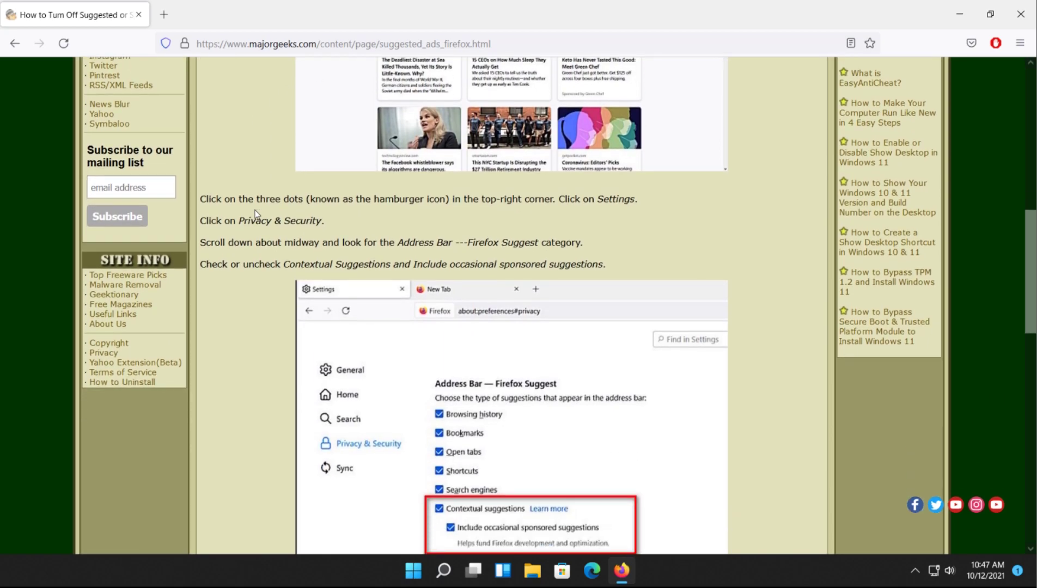
Open Firefox Settings and go to the Privacy & Security page.
{"action": "left_click", "coordinate": [1021, 43]}
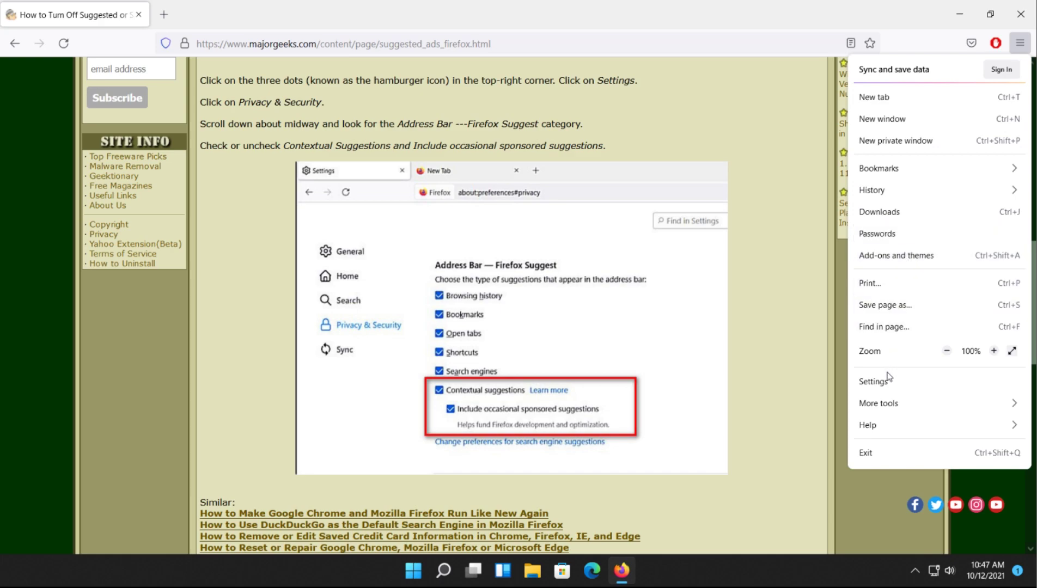
{"action": "left_click", "coordinate": [924, 386]}
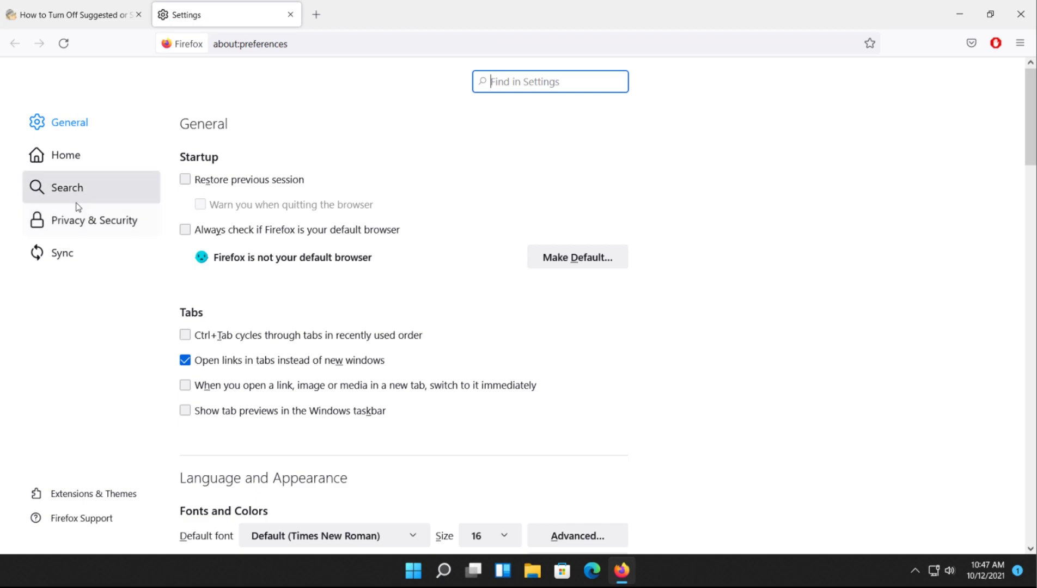
{"action": "left_click", "coordinate": [93, 220]}
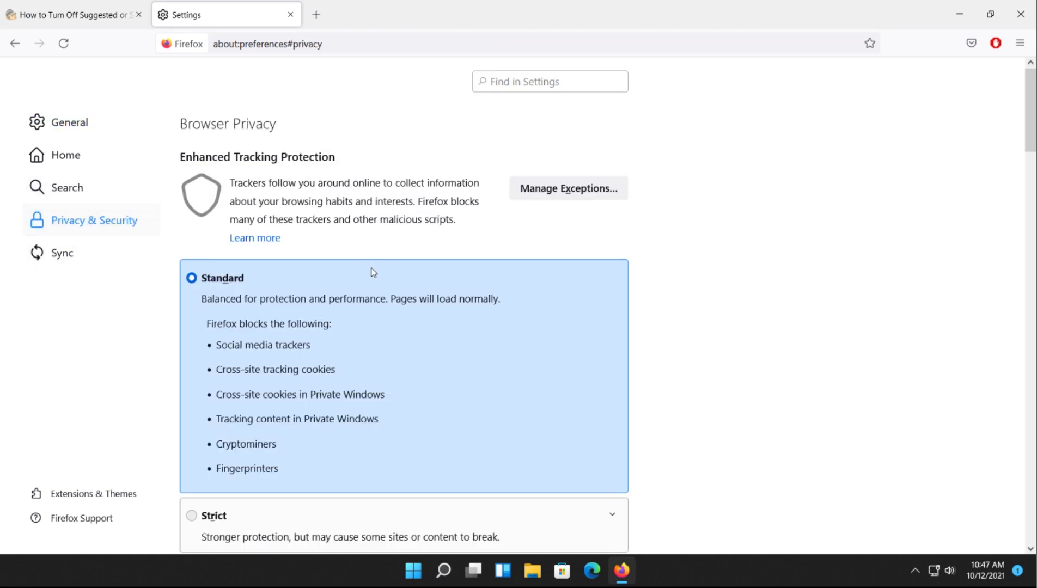
{"action": "scroll", "coordinate": [371, 272], "scroll_direction": "down", "scroll_amount": 1}
{"action": "scroll", "coordinate": [371, 272], "scroll_direction": "down", "scroll_amount": 3}
{"action": "scroll", "coordinate": [372, 272], "scroll_direction": "down", "scroll_amount": 2}
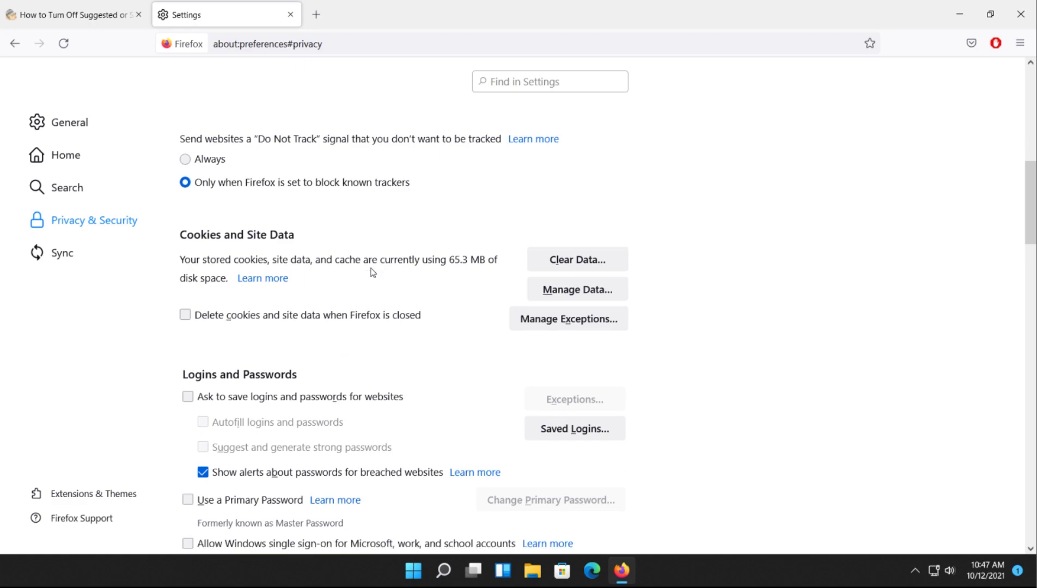
{"action": "scroll", "coordinate": [372, 272], "scroll_direction": "down", "scroll_amount": 3}
{"action": "scroll", "coordinate": [372, 273], "scroll_direction": "down", "scroll_amount": 3}
{"action": "scroll", "coordinate": [372, 273], "scroll_direction": "down", "scroll_amount": 3}
{"action": "scroll", "coordinate": [371, 273], "scroll_direction": "down", "scroll_amount": 3}
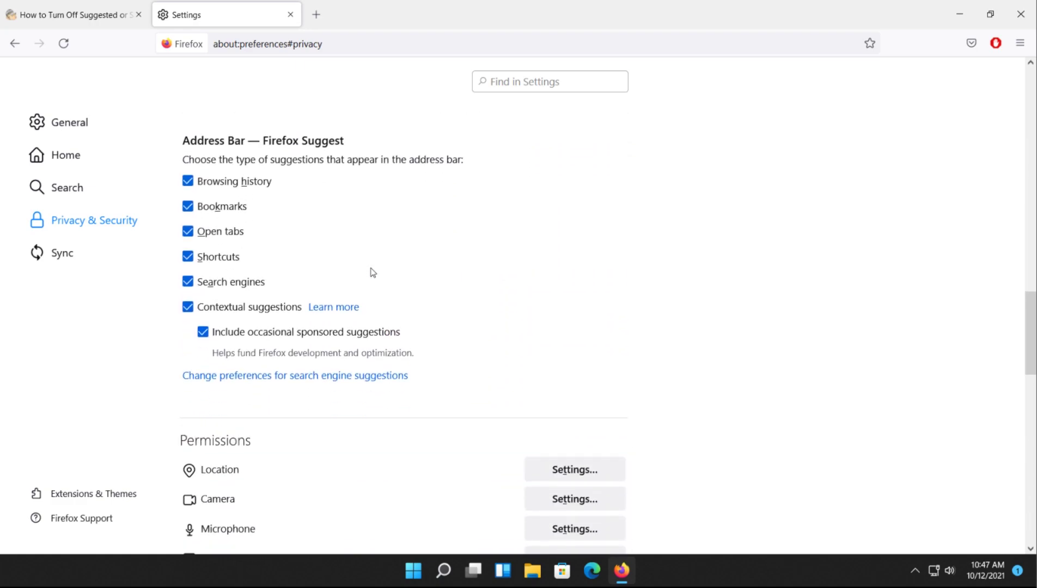
{"action": "scroll", "coordinate": [367, 269], "scroll_direction": "down", "scroll_amount": 2}
{"action": "scroll", "coordinate": [368, 269], "scroll_direction": "up", "scroll_amount": 2}
{"action": "left_click", "coordinate": [346, 306]}
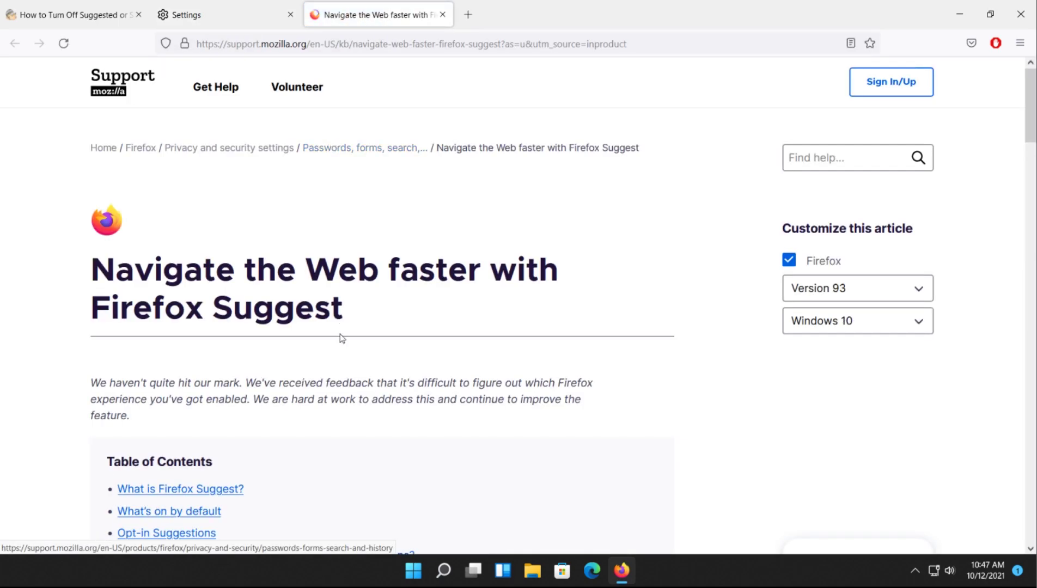
{"action": "scroll", "coordinate": [341, 333], "scroll_direction": "down", "scroll_amount": 5}
{"action": "scroll", "coordinate": [344, 324], "scroll_direction": "down", "scroll_amount": 1}
{"action": "scroll", "coordinate": [344, 322], "scroll_direction": "down", "scroll_amount": 5}
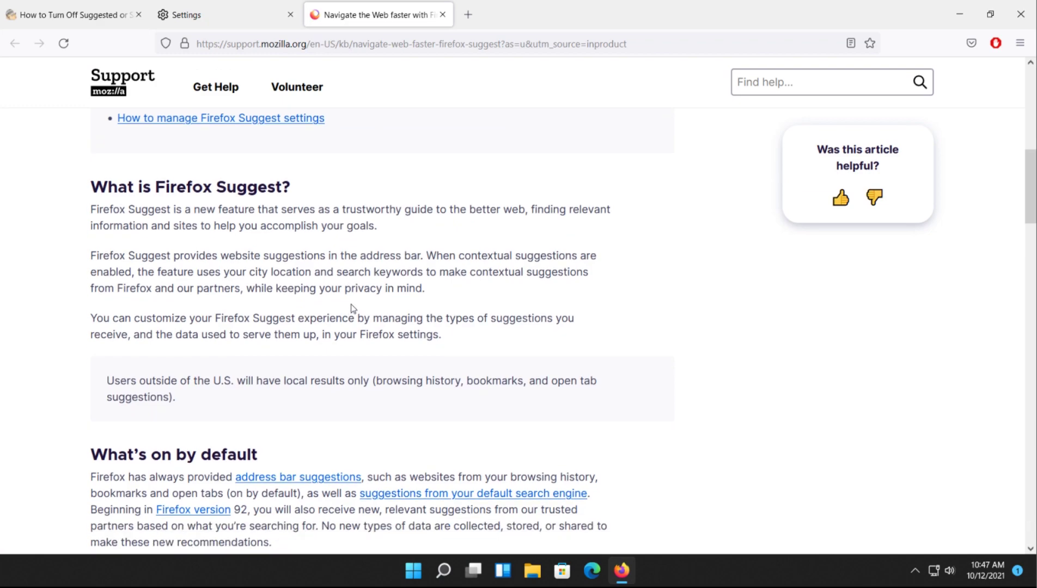
{"action": "scroll", "coordinate": [351, 306], "scroll_direction": "down", "scroll_amount": 2}
{"action": "scroll", "coordinate": [352, 306], "scroll_direction": "down", "scroll_amount": 3}
{"action": "scroll", "coordinate": [350, 306], "scroll_direction": "down", "scroll_amount": 3}
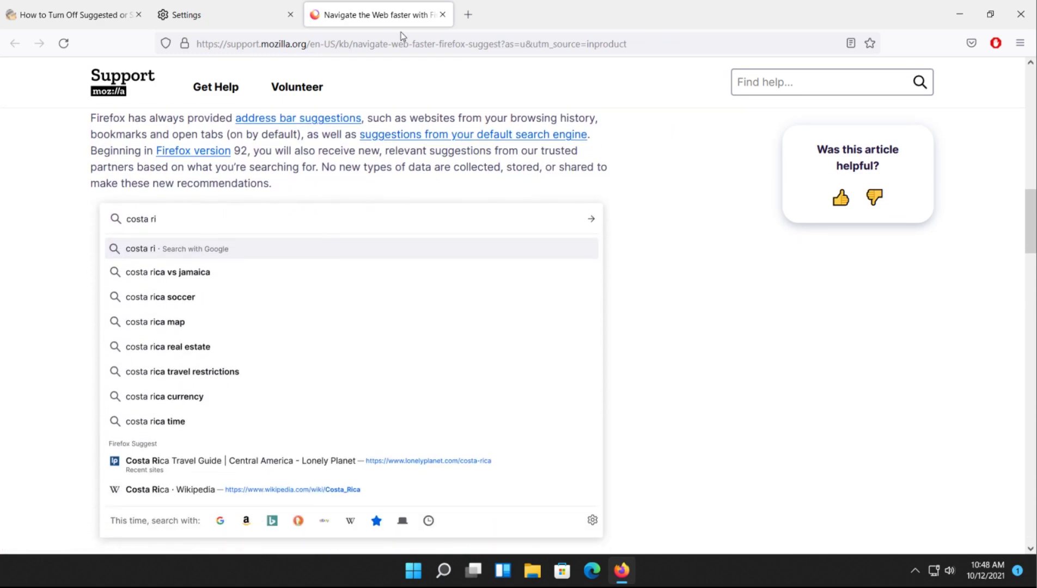
{"action": "left_click", "coordinate": [443, 15]}
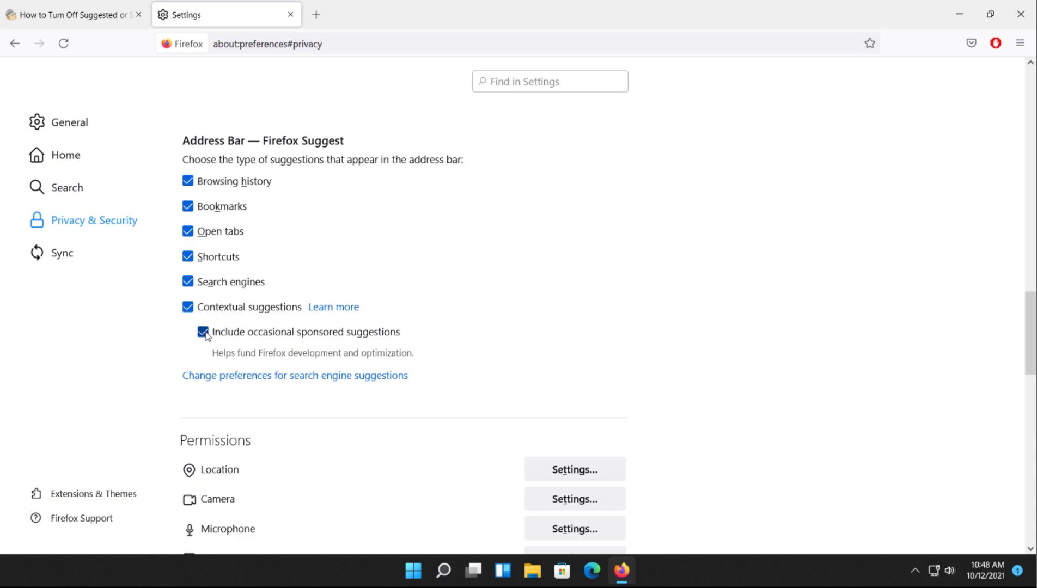
Toggle the Contextual suggestions and occasional sponsored suggestions checkboxes, leaving both checked.
{"action": "left_click", "coordinate": [204, 332]}
{"action": "left_click", "coordinate": [187, 308]}
{"action": "left_click", "coordinate": [188, 309]}
{"action": "left_click", "coordinate": [187, 307]}
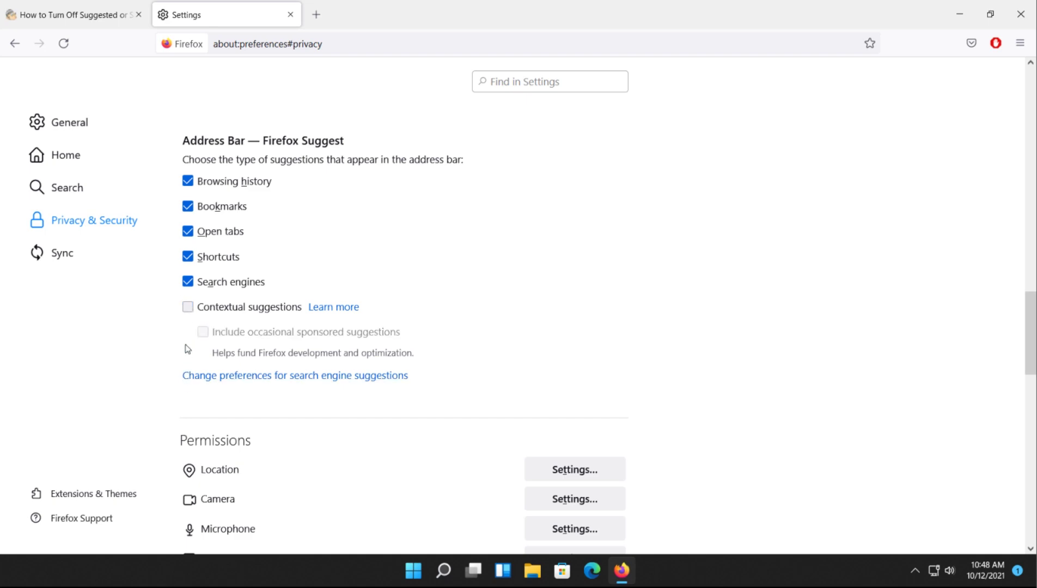
{"action": "left_click", "coordinate": [205, 333]}
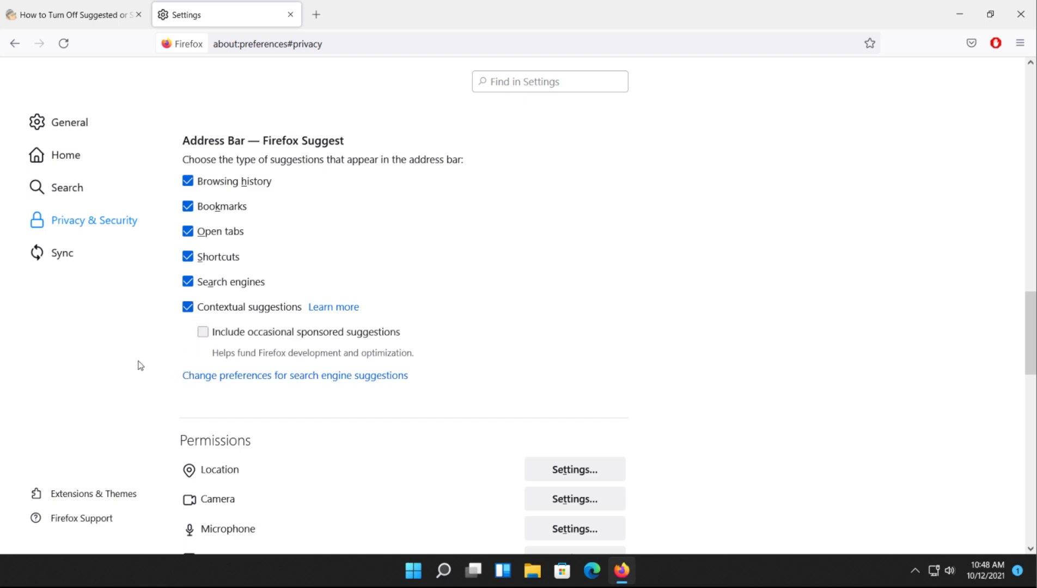
{"action": "left_click", "coordinate": [203, 335]}
{"action": "left_click", "coordinate": [291, 14]}
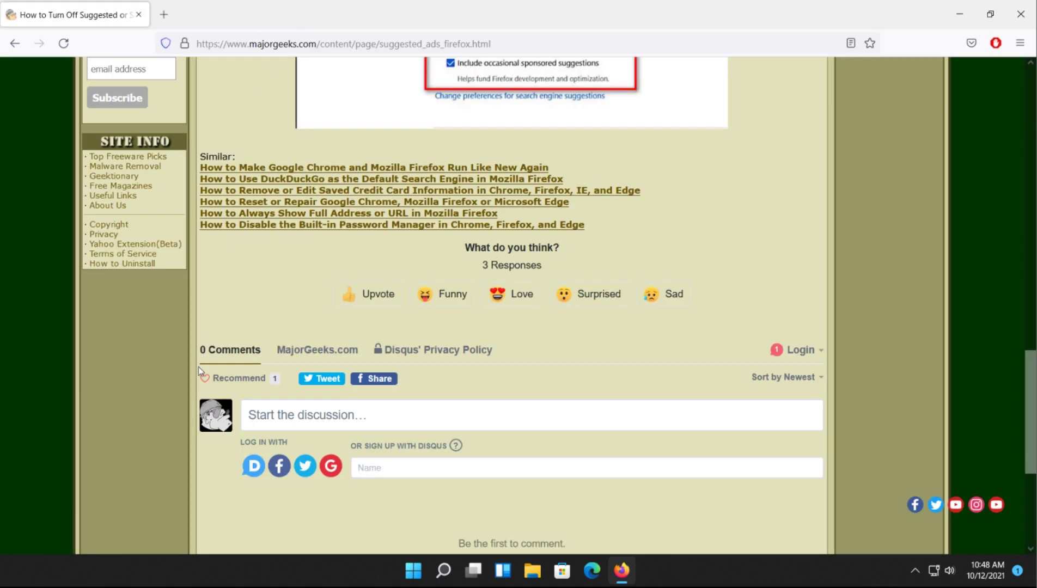
{"action": "scroll", "coordinate": [297, 360], "scroll_direction": "up", "scroll_amount": 5}
{"action": "scroll", "coordinate": [298, 360], "scroll_direction": "up", "scroll_amount": 3}
{"action": "scroll", "coordinate": [279, 360], "scroll_direction": "up", "scroll_amount": 1}
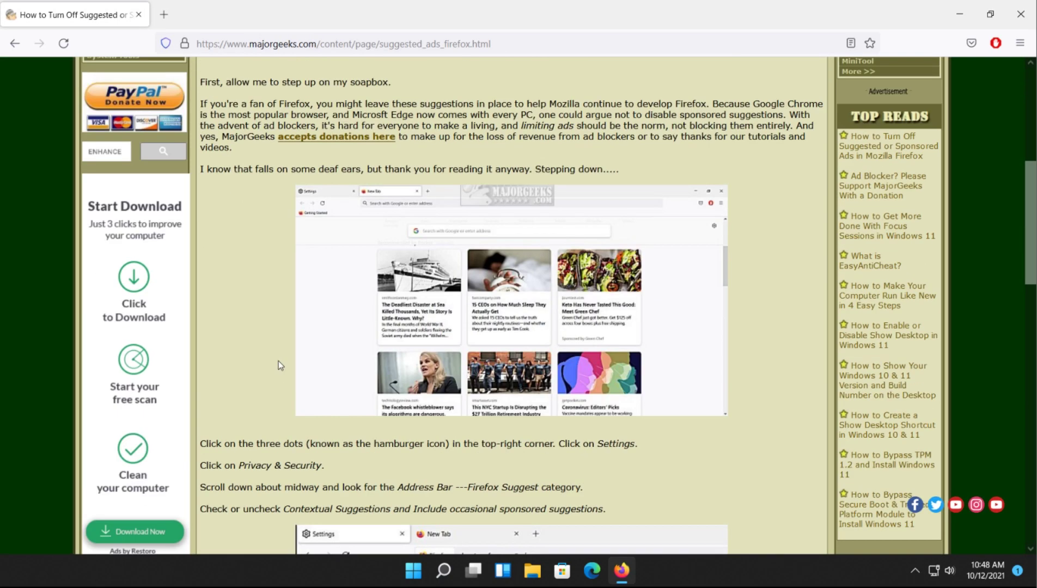
{"action": "scroll", "coordinate": [279, 361], "scroll_direction": "up", "scroll_amount": 2}
{"action": "scroll", "coordinate": [279, 360], "scroll_direction": "up", "scroll_amount": 1}
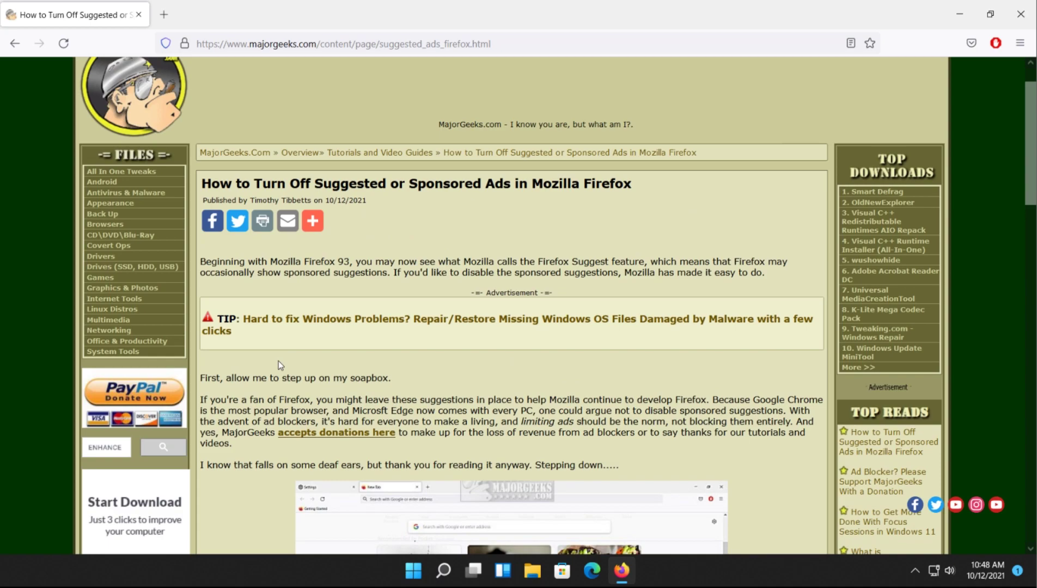
{"action": "scroll", "coordinate": [279, 362], "scroll_direction": "up", "scroll_amount": 2}
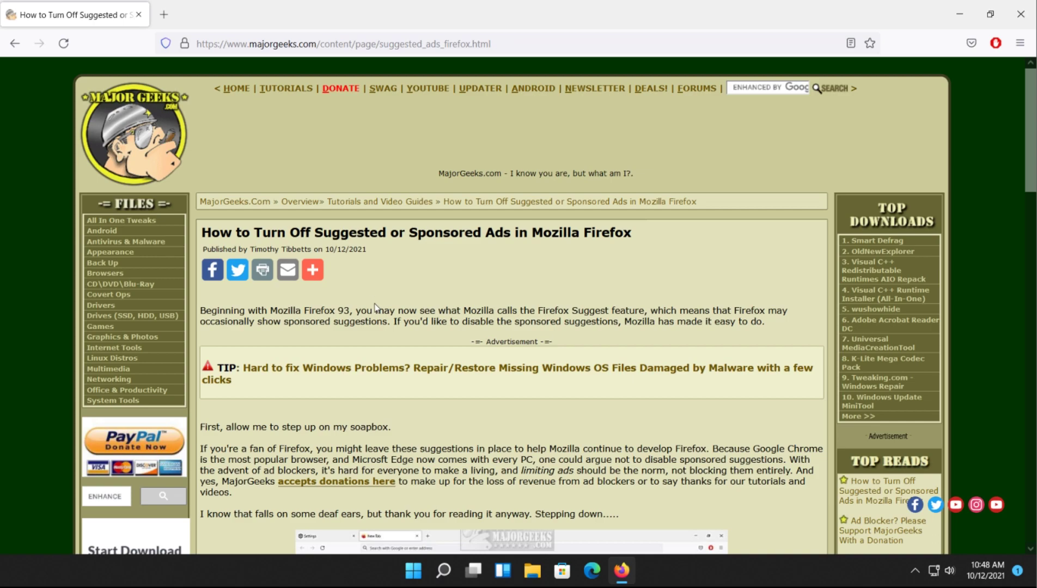
{"action": "scroll", "coordinate": [370, 308], "scroll_direction": "down", "scroll_amount": 1}
{"action": "scroll", "coordinate": [369, 304], "scroll_direction": "up", "scroll_amount": 1}
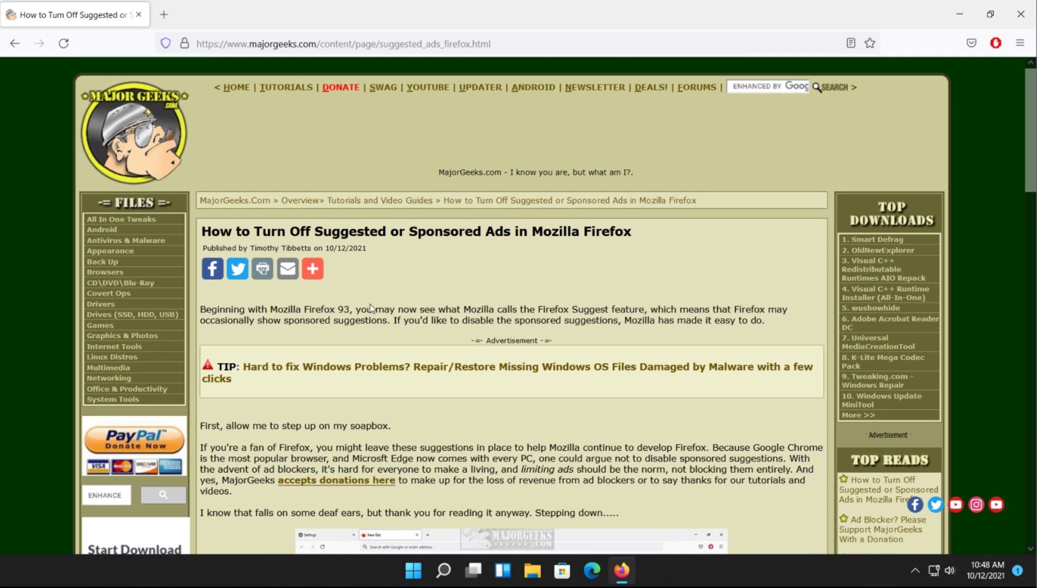